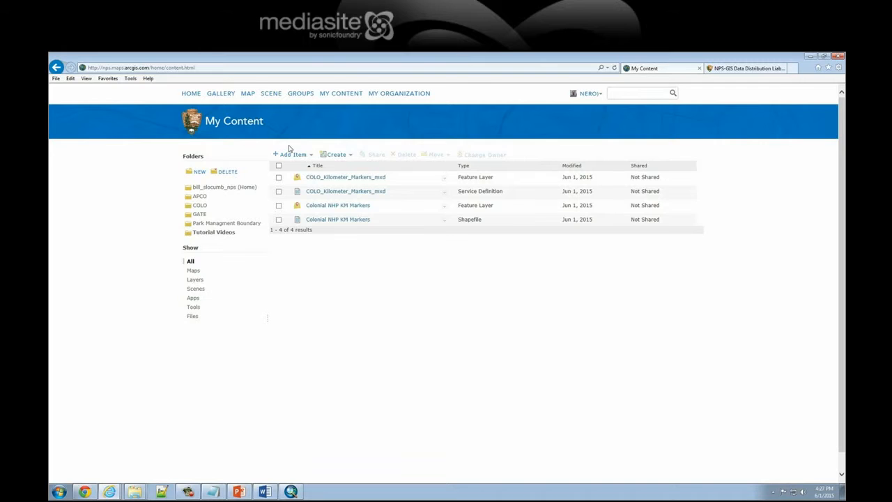
# Start a new web map in the Tutorial Videos folder with the title "Colonial NHP Base Map"
pyautogui.click(337, 154)
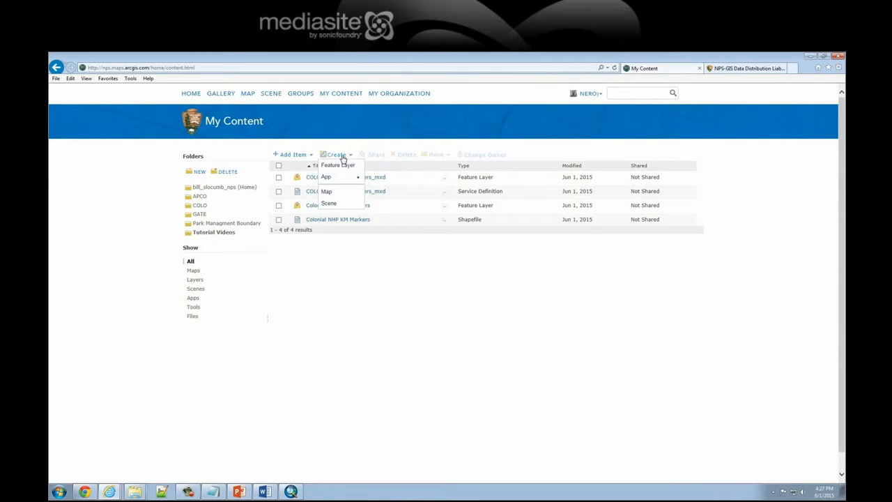
pyautogui.click(336, 195)
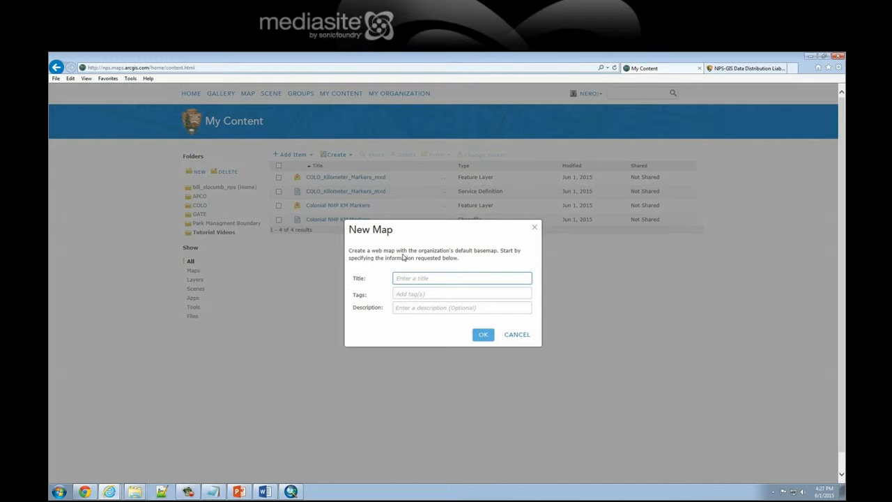
# Tag the new map with the existing tags "Coloinal NHP", "Base map" and "Boundary"
pyautogui.write('Colonial NHP Base Map')
pyautogui.click(442, 293)
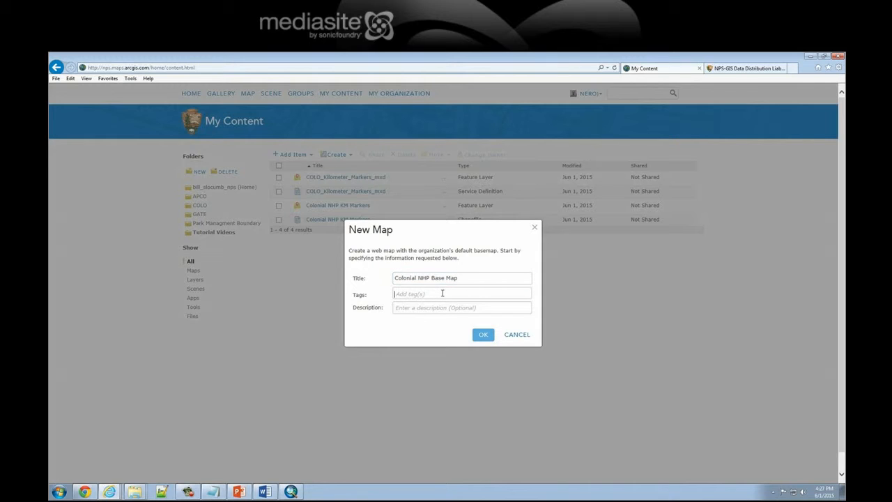
pyautogui.write('C')
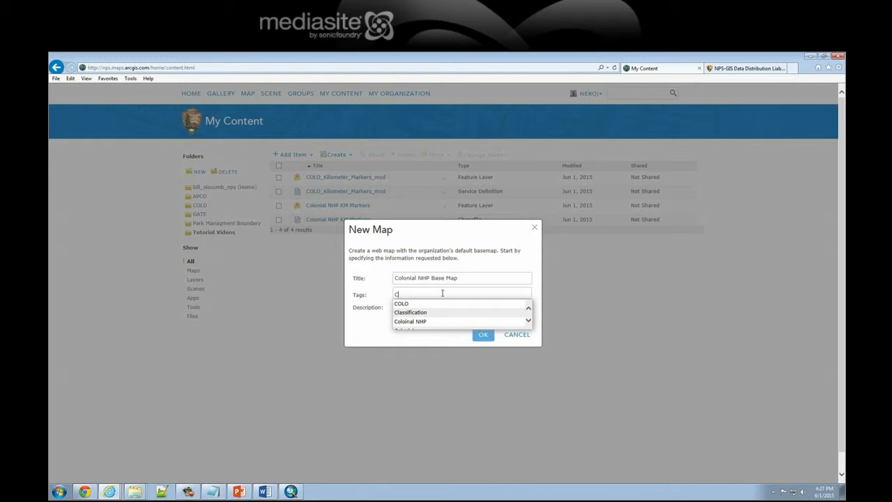
pyautogui.click(432, 321)
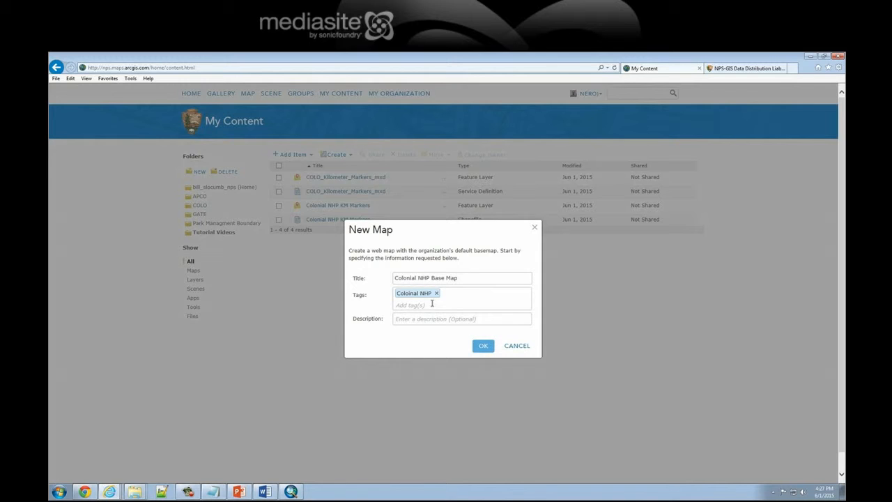
pyautogui.write('B')
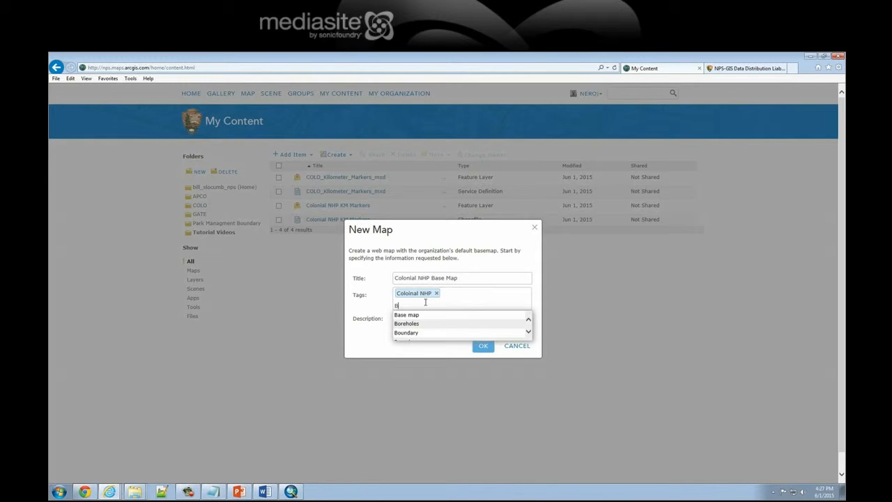
pyautogui.click(414, 315)
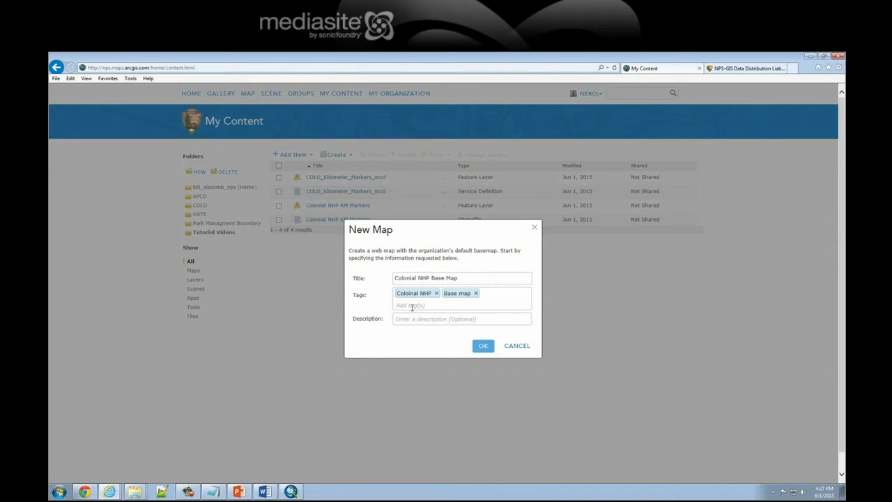
pyautogui.click(412, 305)
pyautogui.write('Bou')
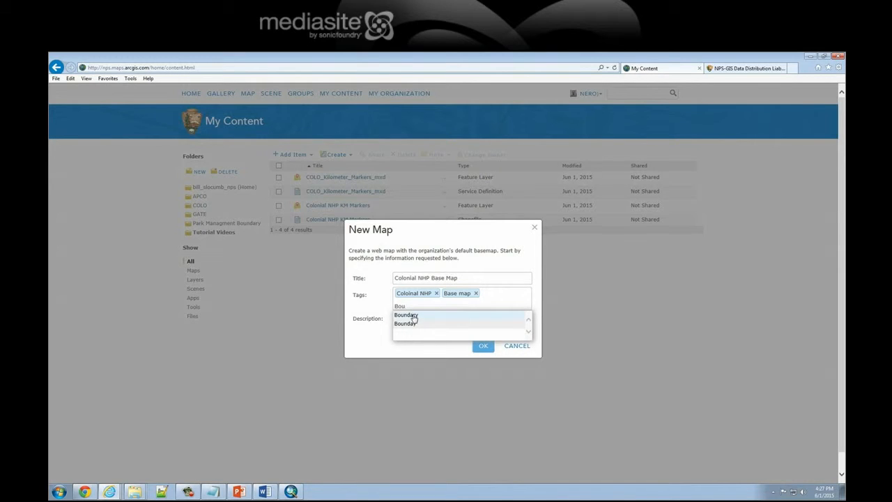
pyautogui.click(414, 316)
# Reuse the title "Colonial NHP Base Map" as the description, then create and open the map, discarding the current map's unsaved changes
pyautogui.moveTo(470, 279); pyautogui.dragTo(390, 281)
pyautogui.hotkey('ctrl', 'c')
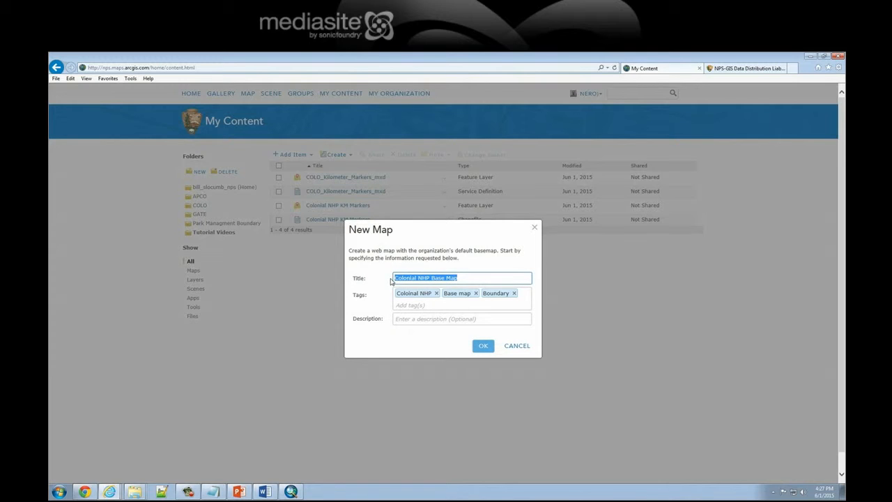
pyautogui.click(400, 317)
pyautogui.hotkey('ctrl', 'v')
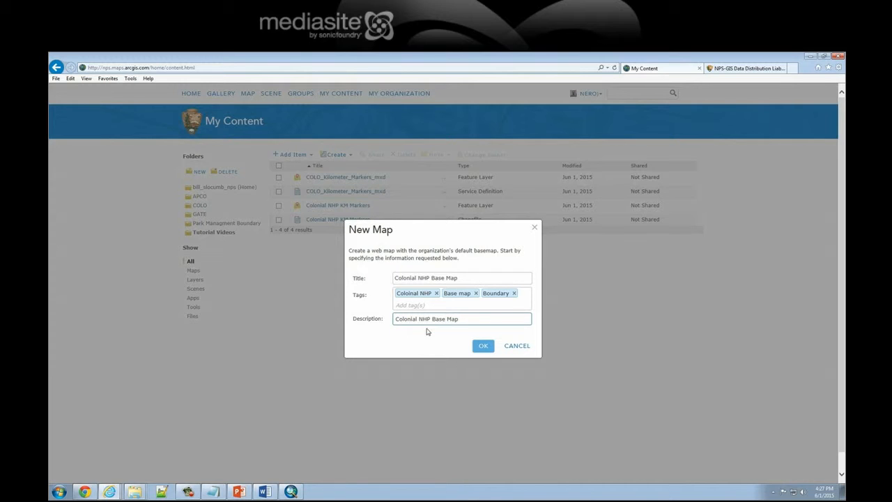
pyautogui.click(480, 347)
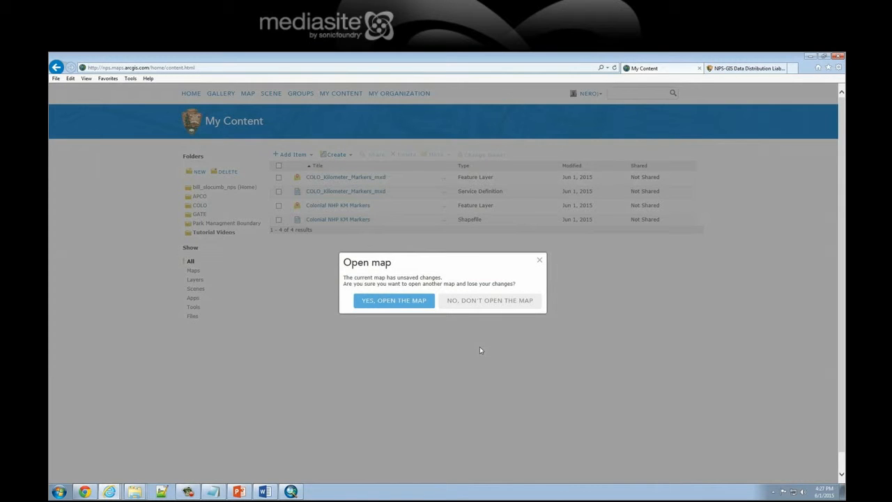
pyautogui.moveTo(343, 277); pyautogui.dragTo(456, 284)
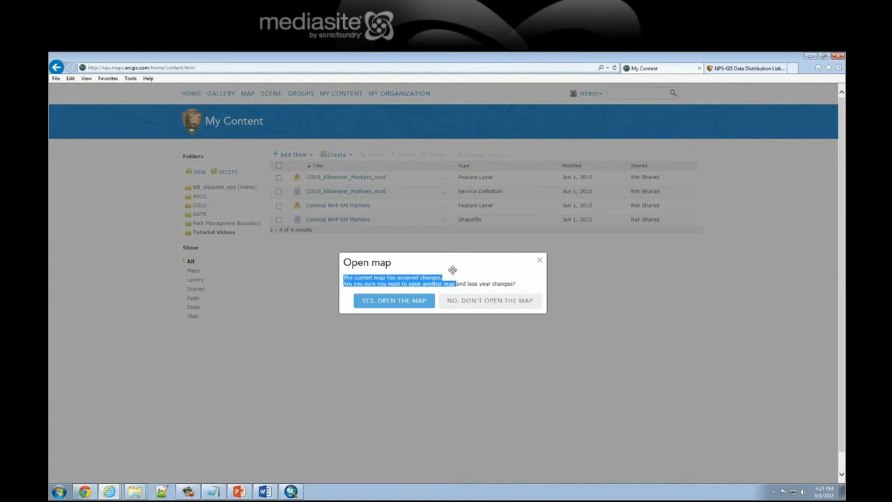
pyautogui.click(449, 279)
pyautogui.click(400, 306)
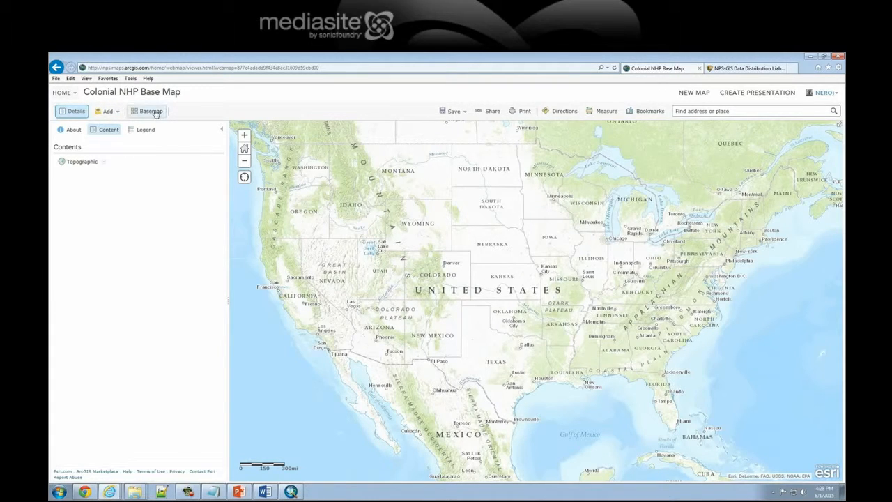
pyautogui.click(71, 114)
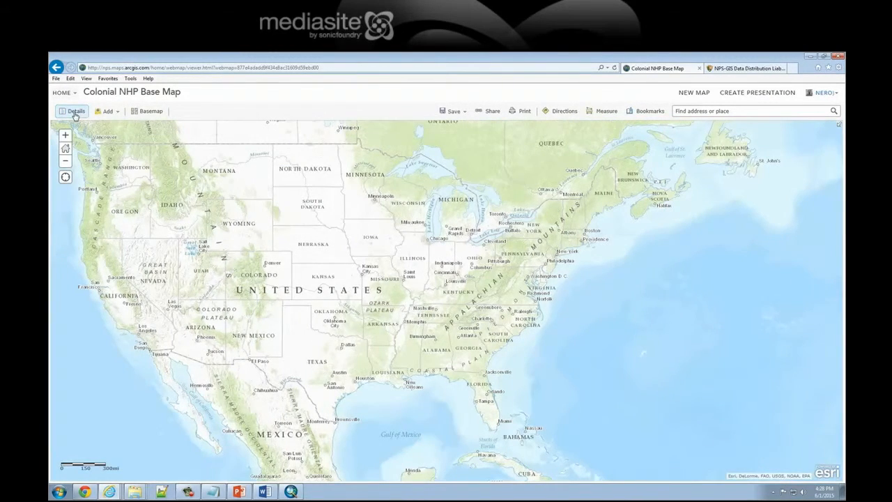
pyautogui.click(74, 112)
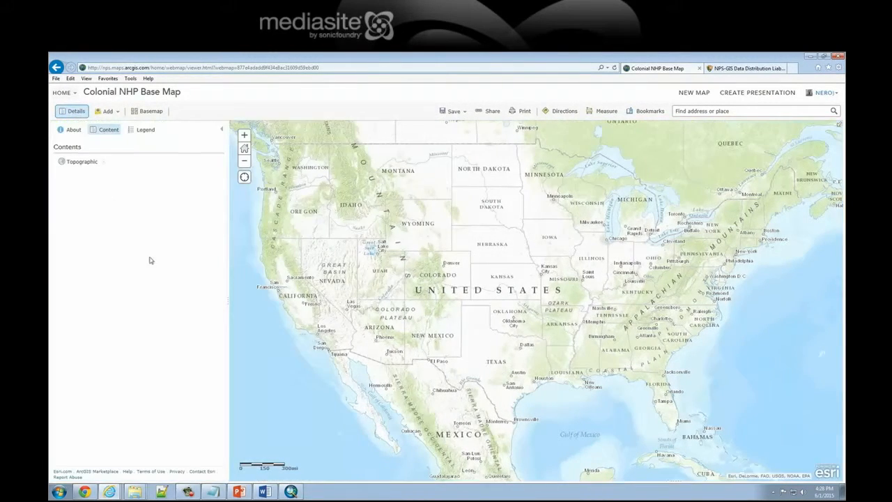
# Search for layers in My Organization within the map area and add the Land Resources Division Tract and Boundary Service layer
pyautogui.click(119, 113)
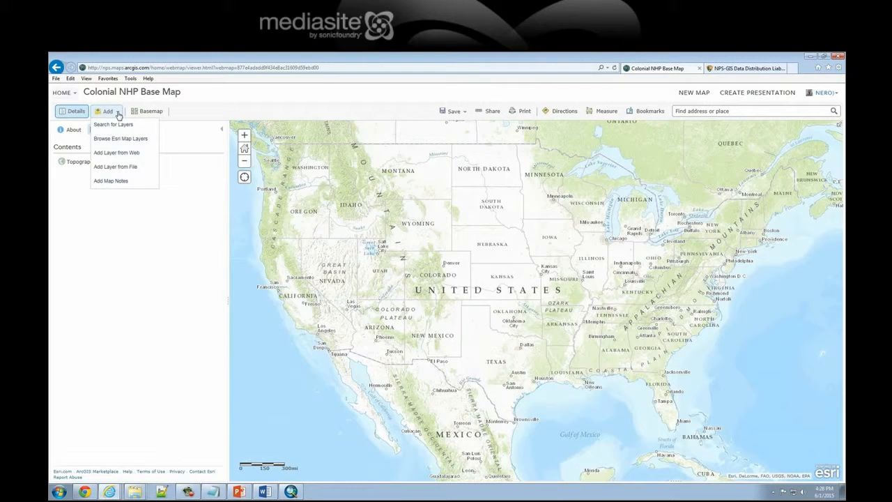
pyautogui.click(121, 125)
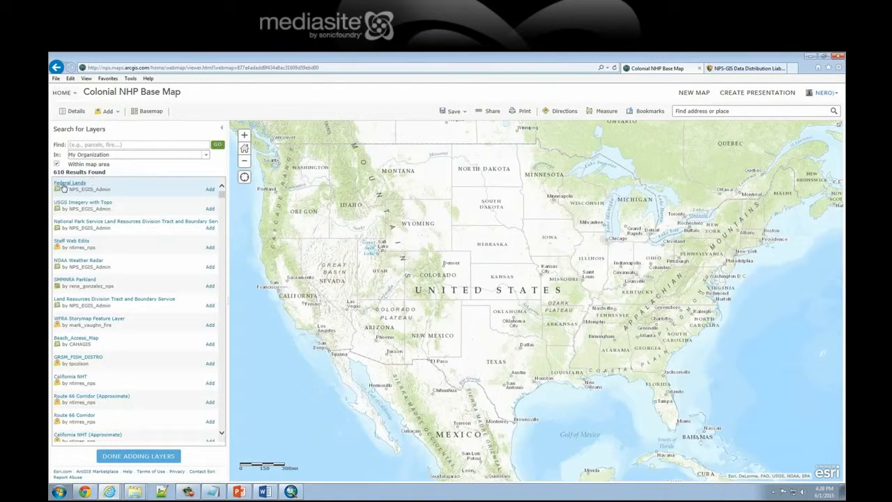
pyautogui.moveTo(65, 172); pyautogui.dragTo(52, 173)
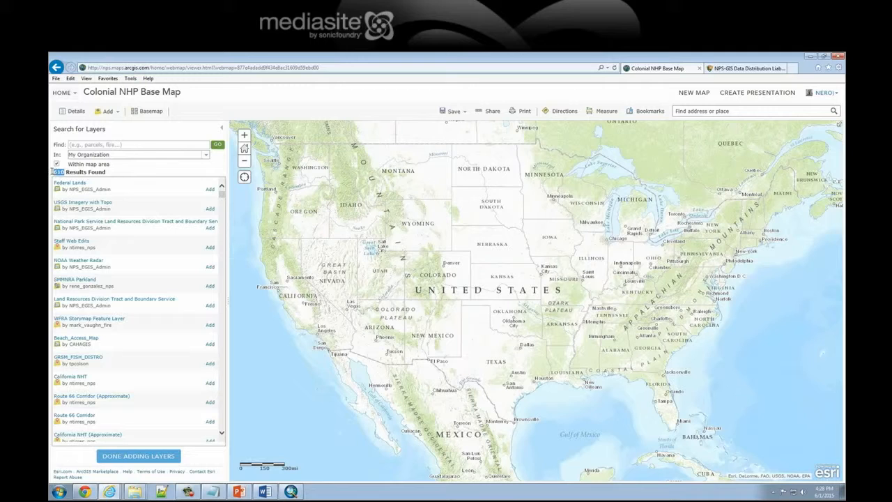
pyautogui.moveTo(112, 155); pyautogui.dragTo(66, 160)
pyautogui.click(127, 175)
pyautogui.moveTo(68, 164); pyautogui.dragTo(110, 168)
pyautogui.moveTo(53, 172); pyautogui.dragTo(66, 176)
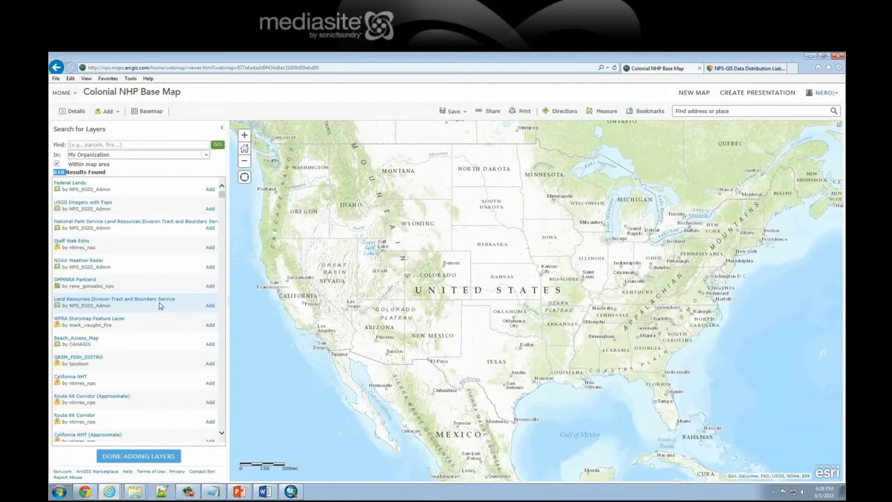
pyautogui.click(209, 306)
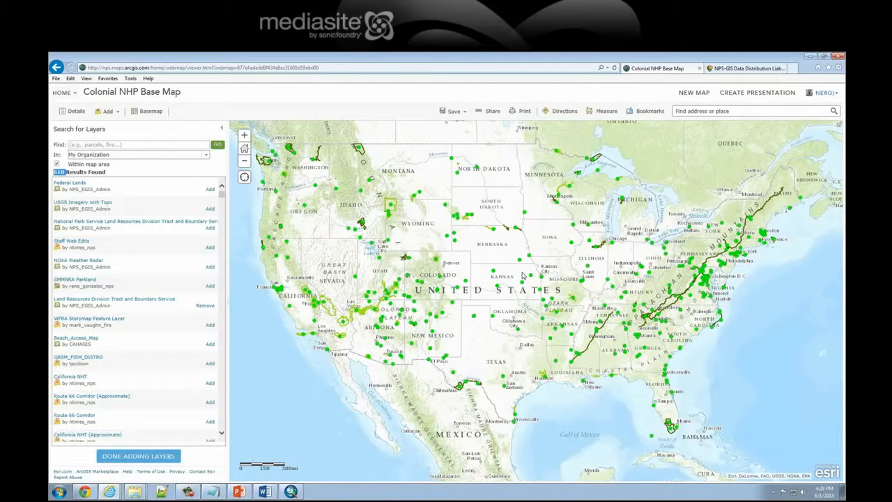
pyautogui.click(157, 456)
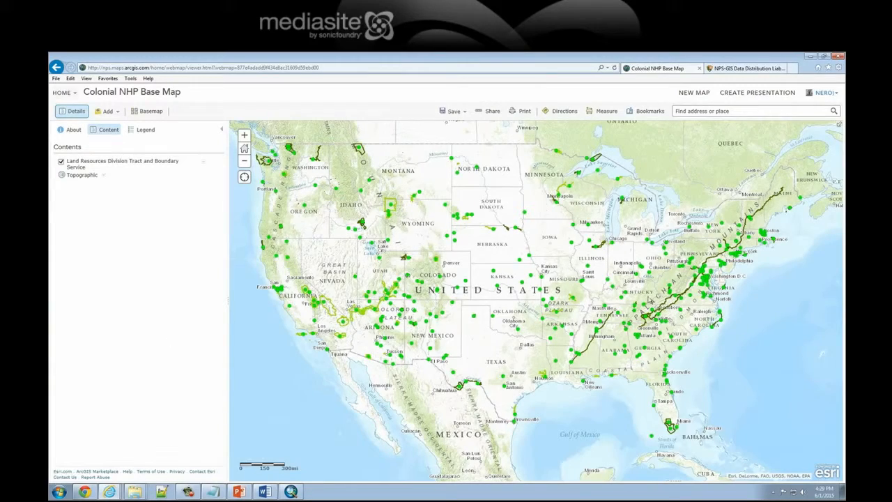
# Examine the boundary layer around Colonial National Historical Park and its legend entries for National Park Service Boundaries and Tracts
pyautogui.moveTo(688, 312); pyautogui.dragTo(599, 298)
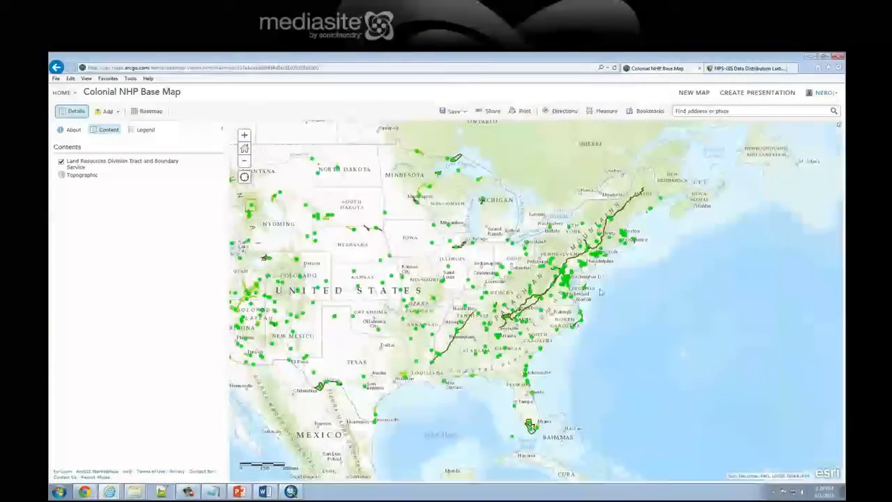
pyautogui.scroll(2, 528, 325)
pyautogui.scroll(1, 528, 325)
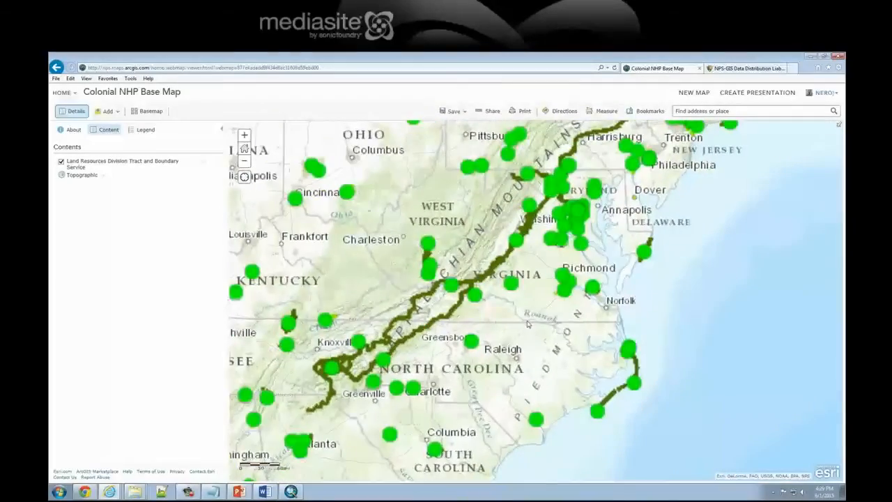
pyautogui.click(243, 136)
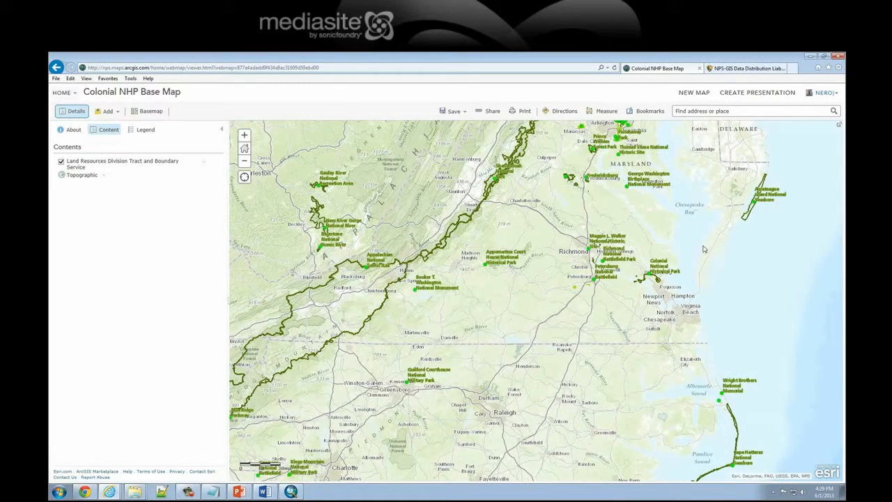
pyautogui.moveTo(686, 249); pyautogui.dragTo(422, 330)
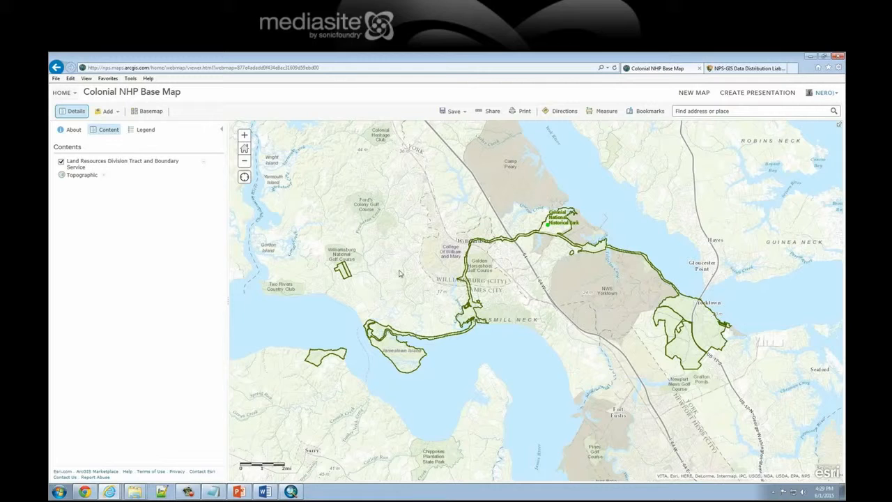
pyautogui.click(144, 129)
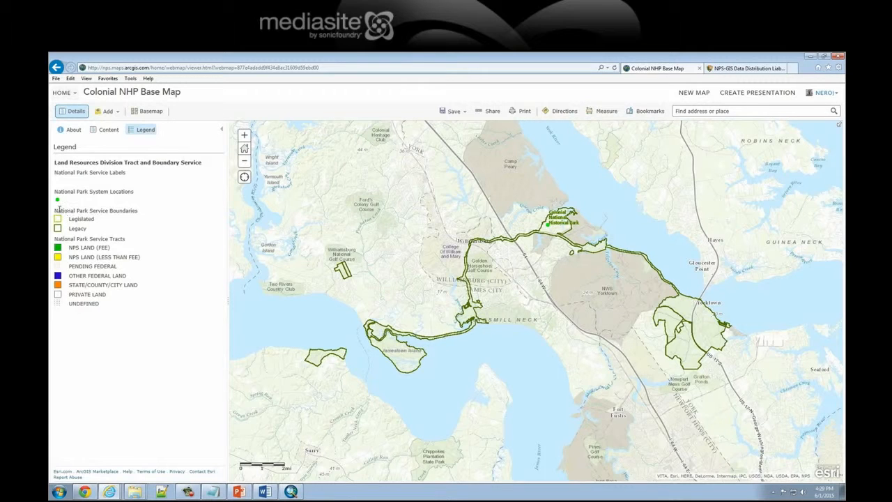
pyautogui.moveTo(56, 239); pyautogui.dragTo(125, 244)
pyautogui.moveTo(55, 210); pyautogui.dragTo(138, 215)
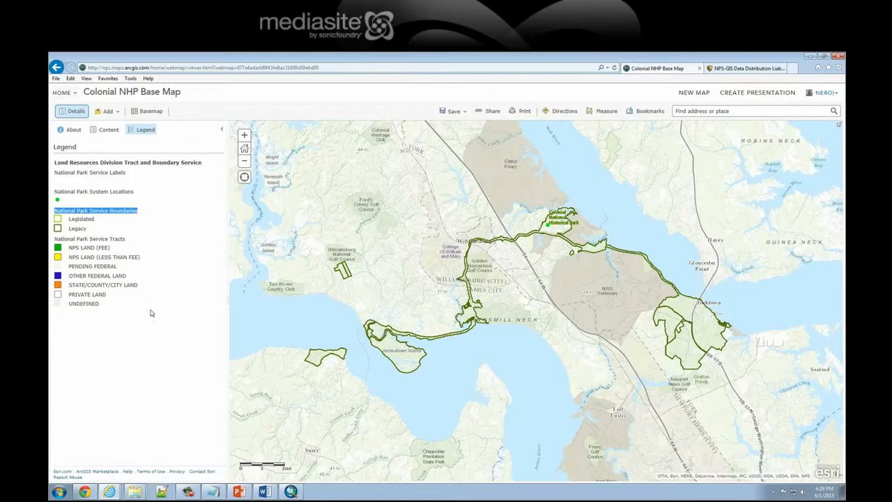
pyautogui.click(106, 325)
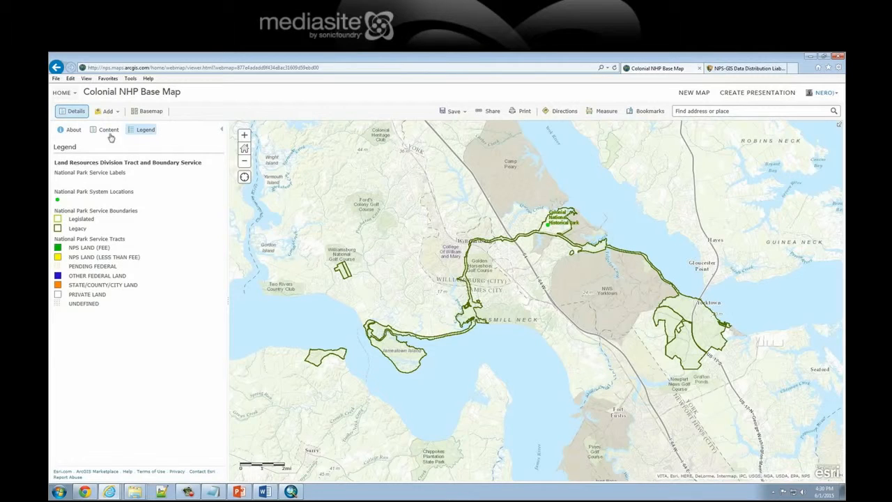
# Start another layer search within the map area and limit it to My Content
pyautogui.click(114, 112)
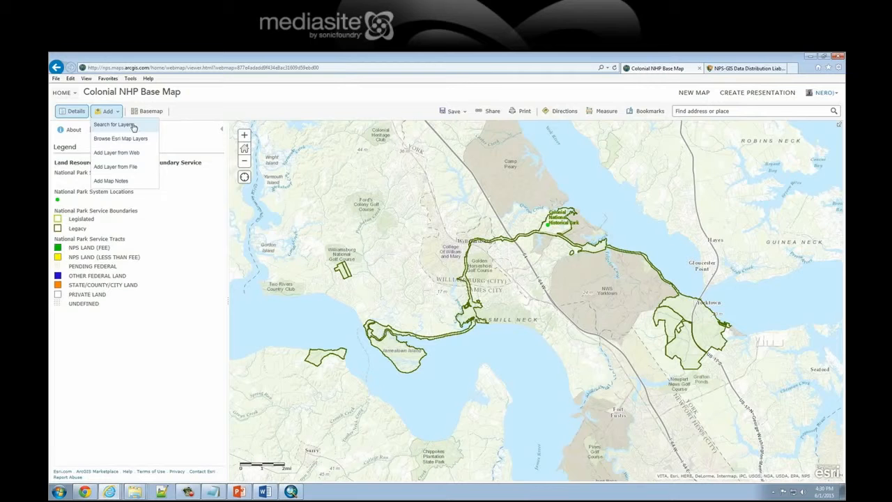
pyautogui.click(134, 126)
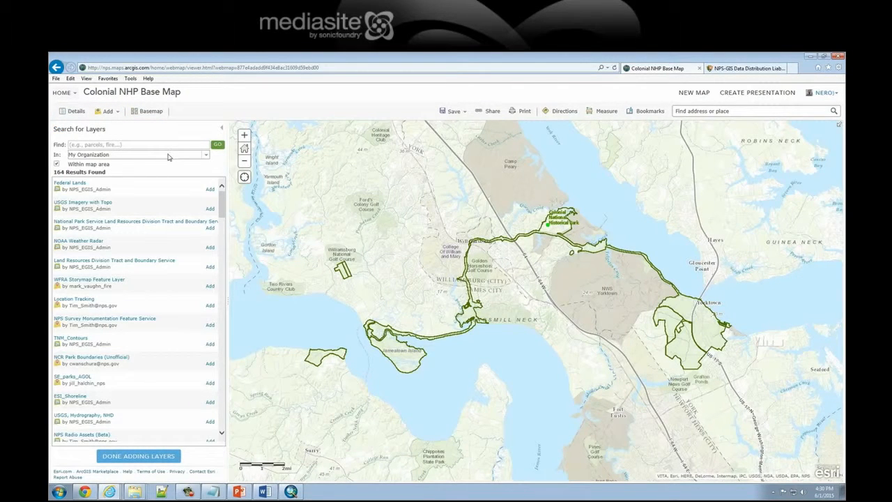
pyautogui.click(204, 155)
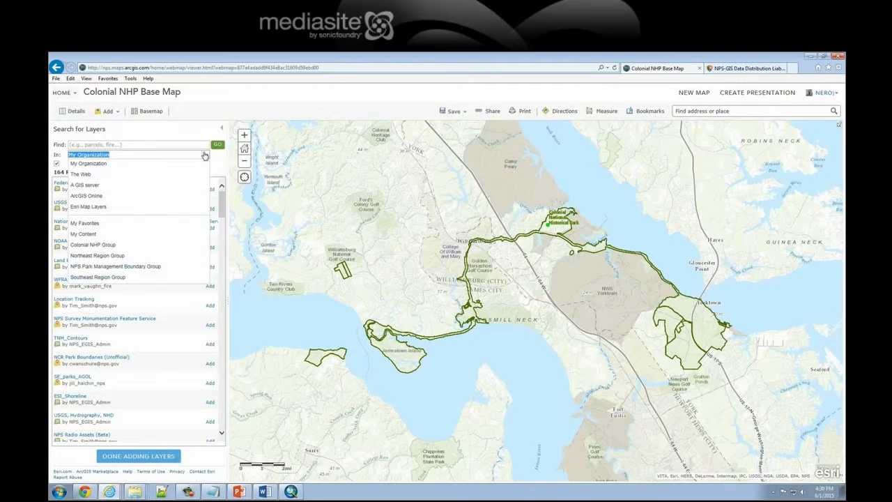
pyautogui.click(88, 237)
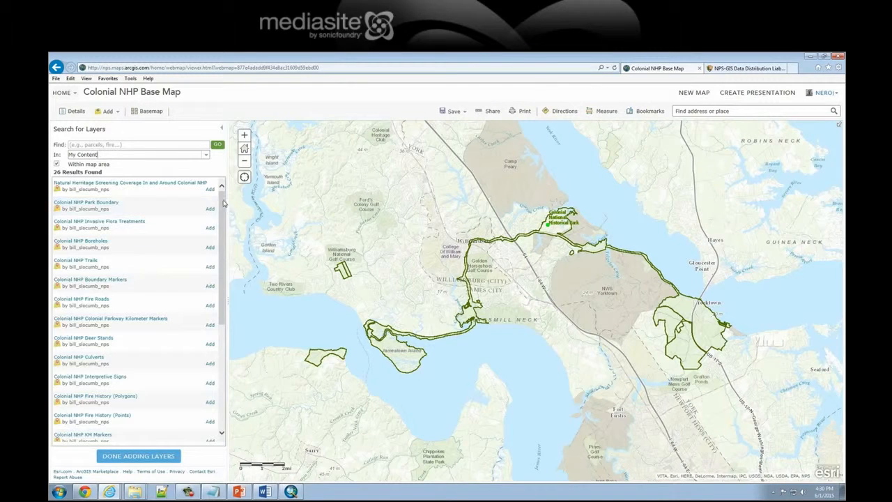
pyautogui.moveTo(61, 172); pyautogui.dragTo(102, 172)
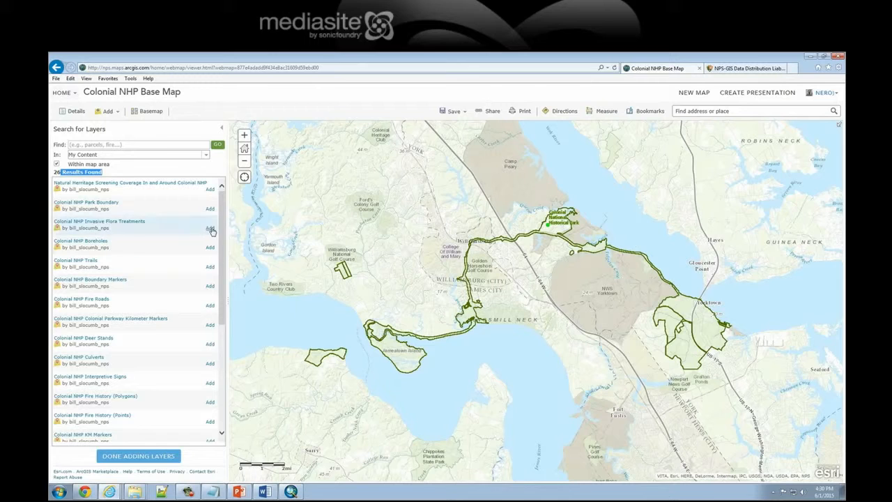
# Find "KM Markers" in the layer search and add the Colonial NHP KM Markers layer to the map
pyautogui.click(138, 145)
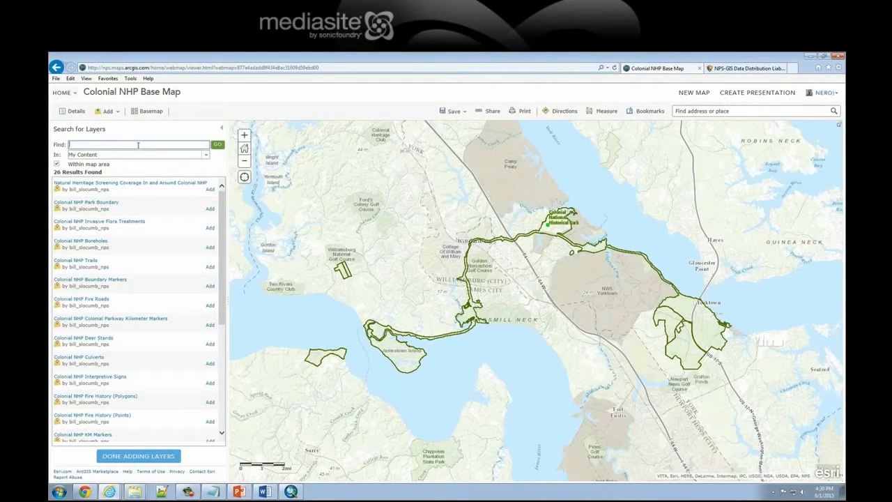
pyautogui.write('KM Markers')
pyautogui.press('Return')
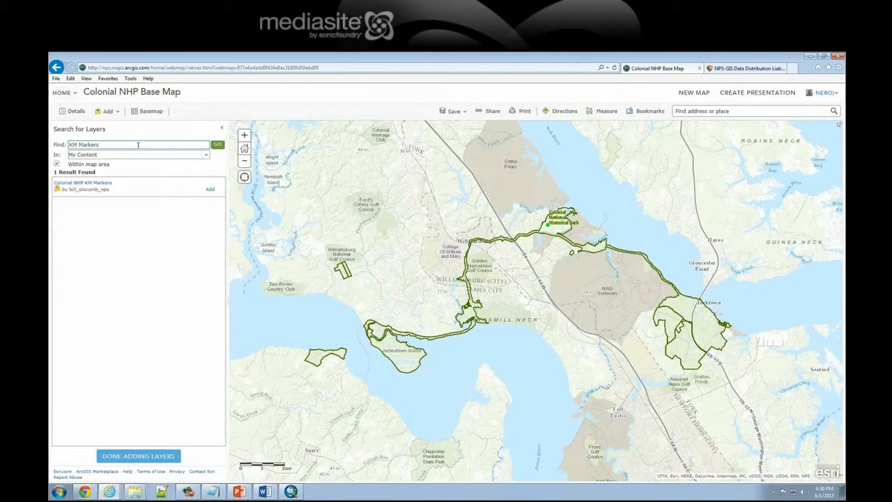
pyautogui.click(210, 191)
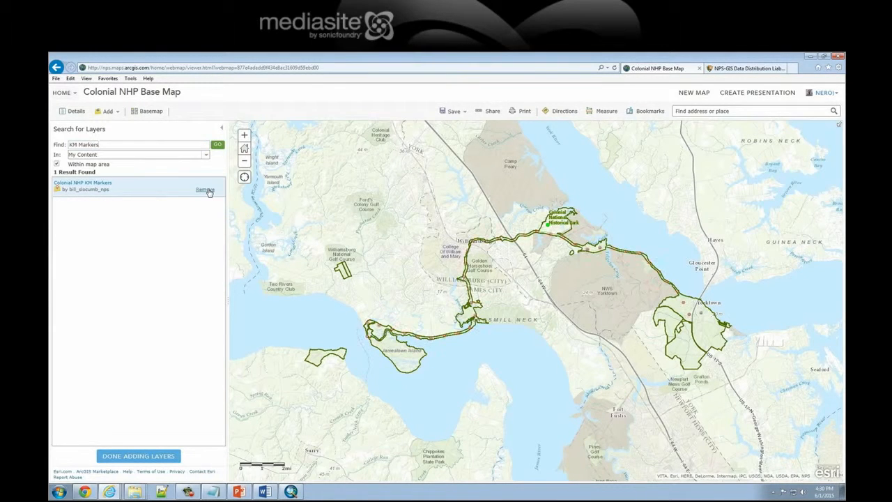
# Inspect the attributes of the kilometer marker at the parkway's western end near Jamestown Island
pyautogui.click(367, 335)
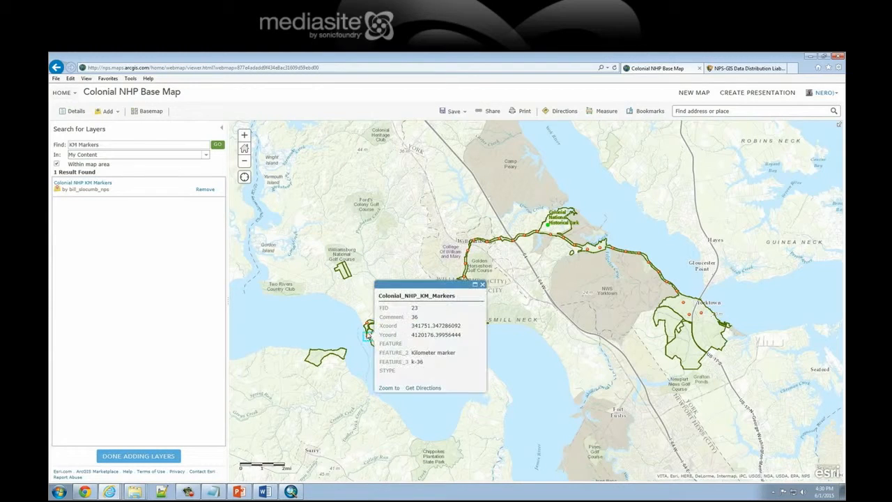
pyautogui.click(369, 325)
pyautogui.click(481, 271)
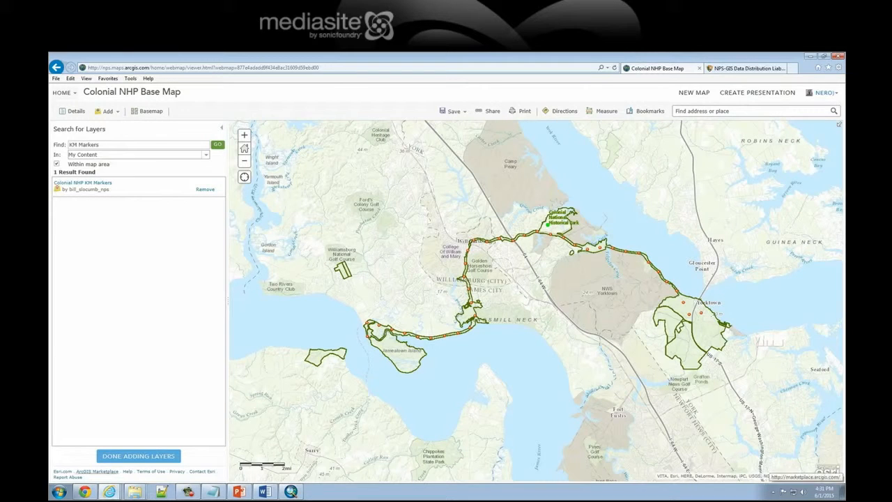
# Finish adding layers and save the Colonial NHP Base Map
pyautogui.click(156, 457)
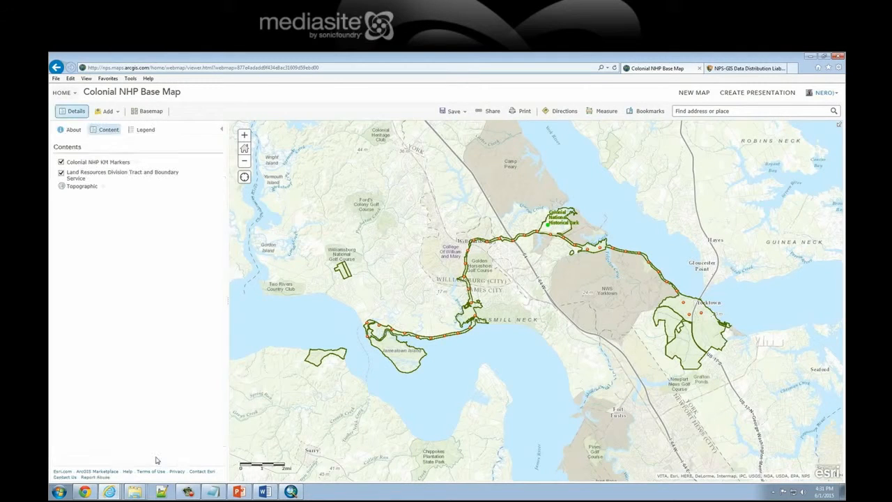
pyautogui.click(461, 113)
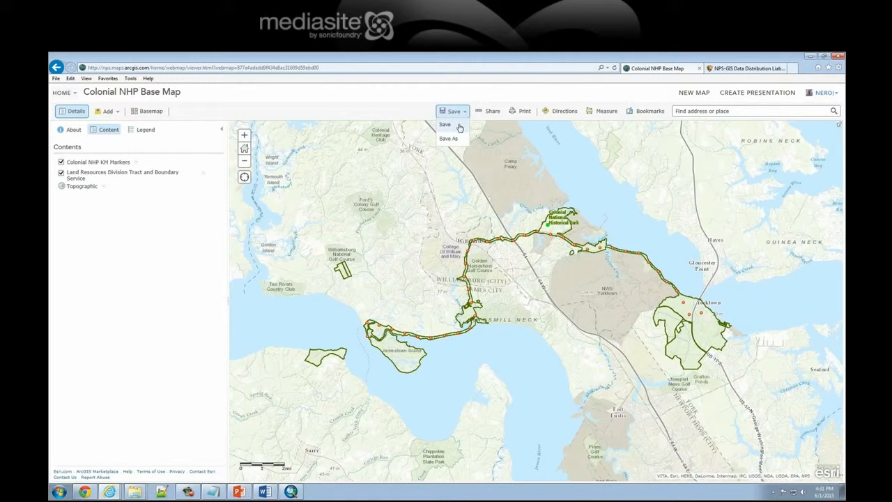
pyautogui.click(460, 126)
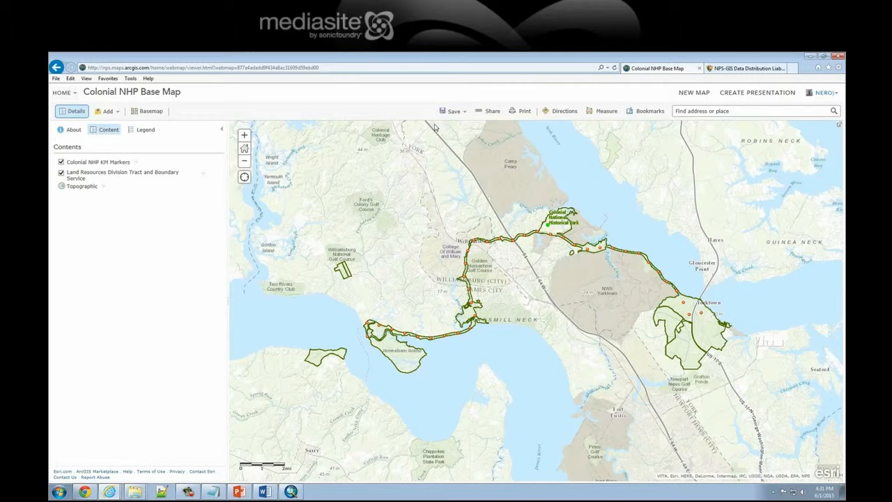
# Start another layer search with the KM Markers keyword cleared and search ArcGIS Online within the map area
pyautogui.click(108, 113)
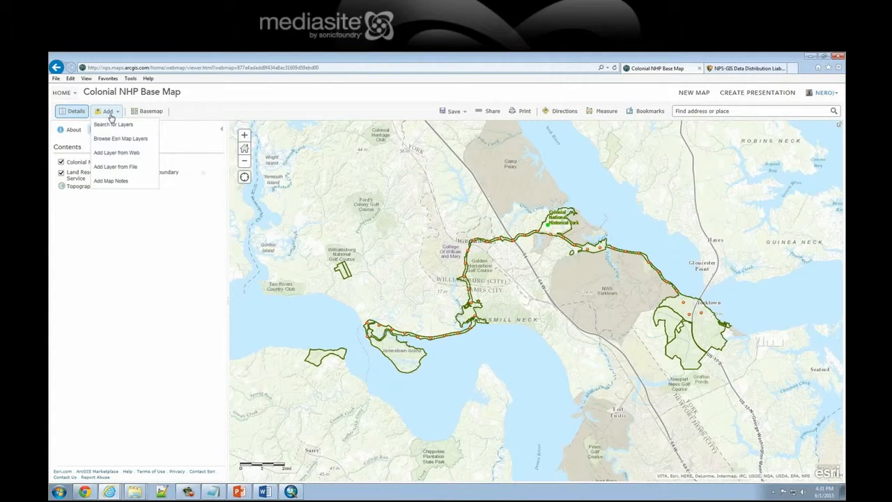
pyautogui.click(121, 128)
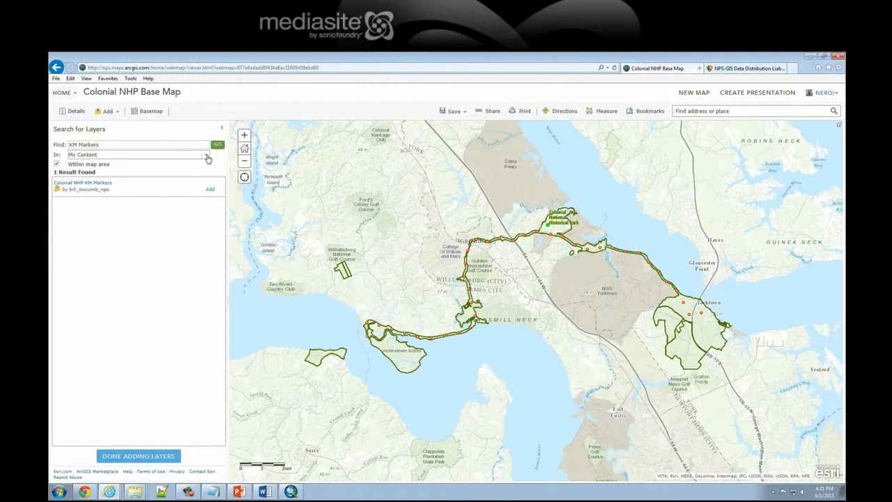
pyautogui.moveTo(123, 145); pyautogui.dragTo(62, 148)
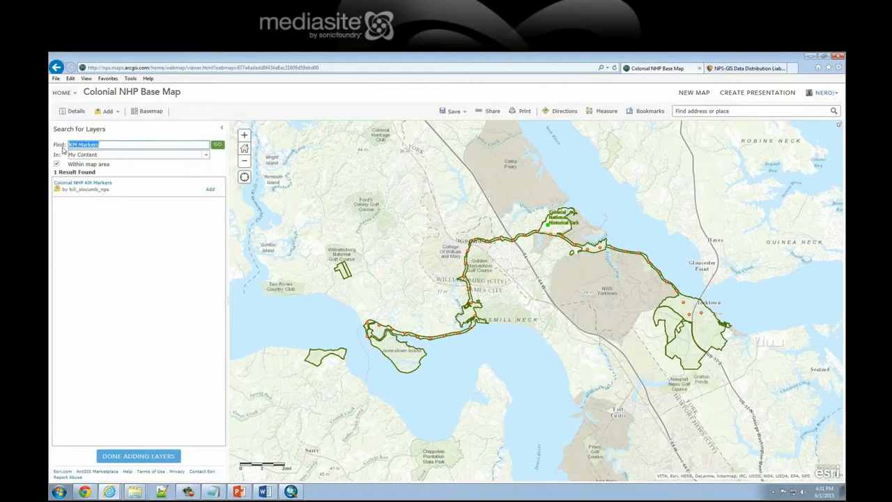
pyautogui.press('BackSpace')
pyautogui.click(206, 155)
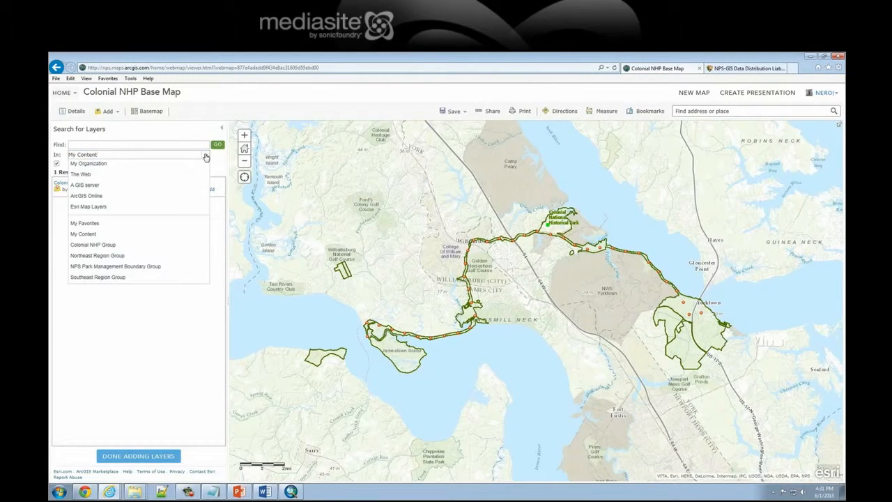
pyautogui.click(104, 198)
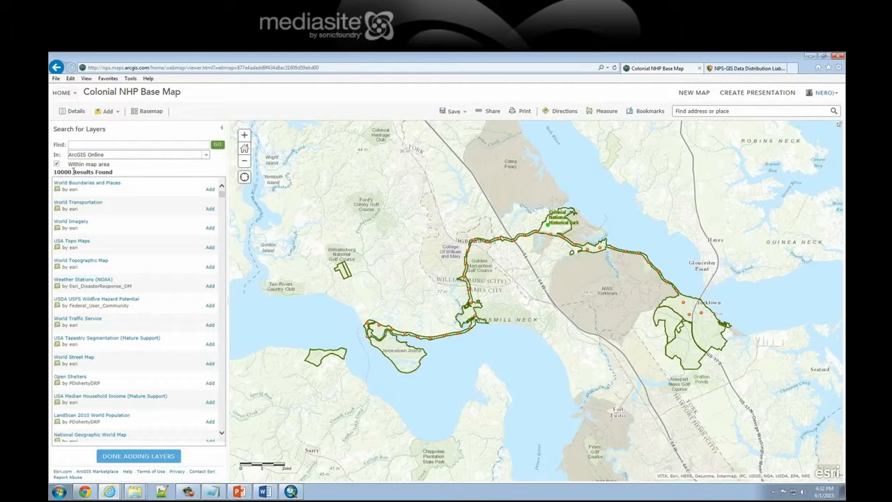
# Look through the ArcGIS Online layers offered for the map area
pyautogui.moveTo(123, 174); pyautogui.dragTo(52, 174)
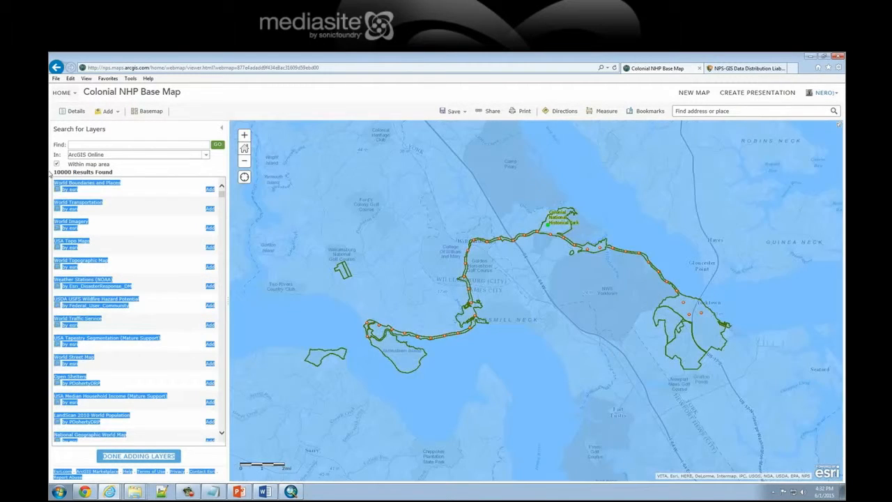
pyautogui.click(136, 174)
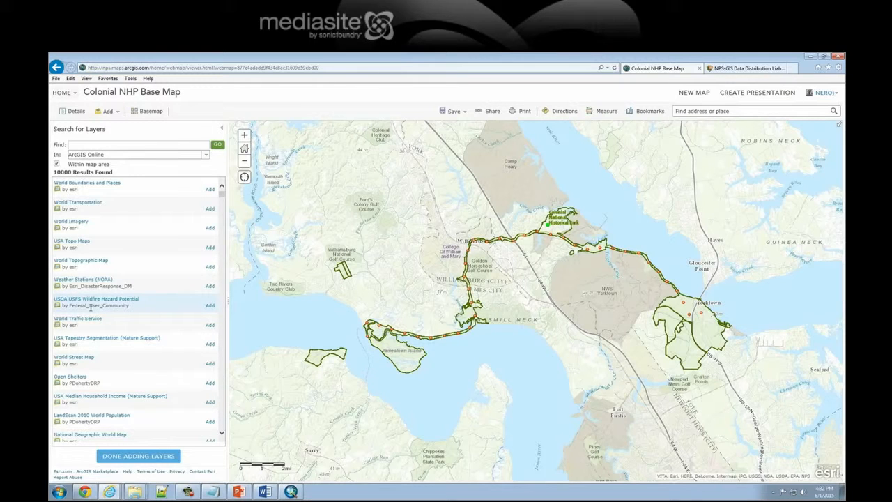
pyautogui.moveTo(222, 193); pyautogui.dragTo(223, 196)
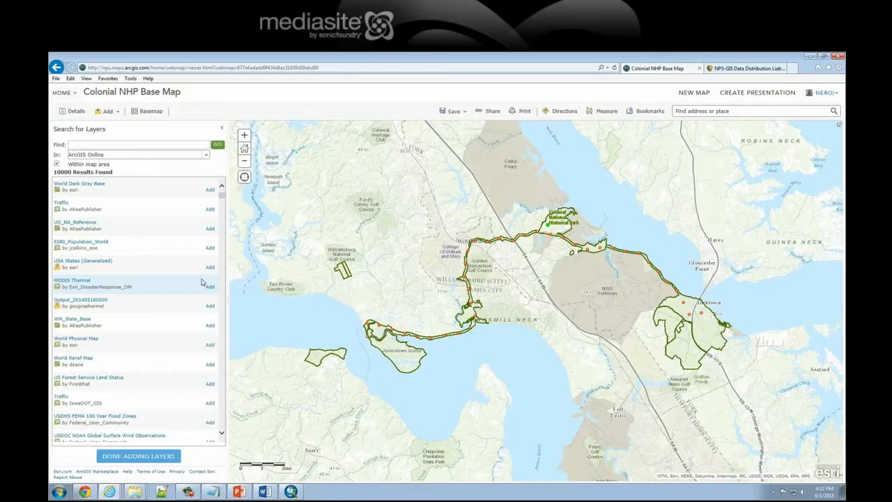
pyautogui.click(190, 491)
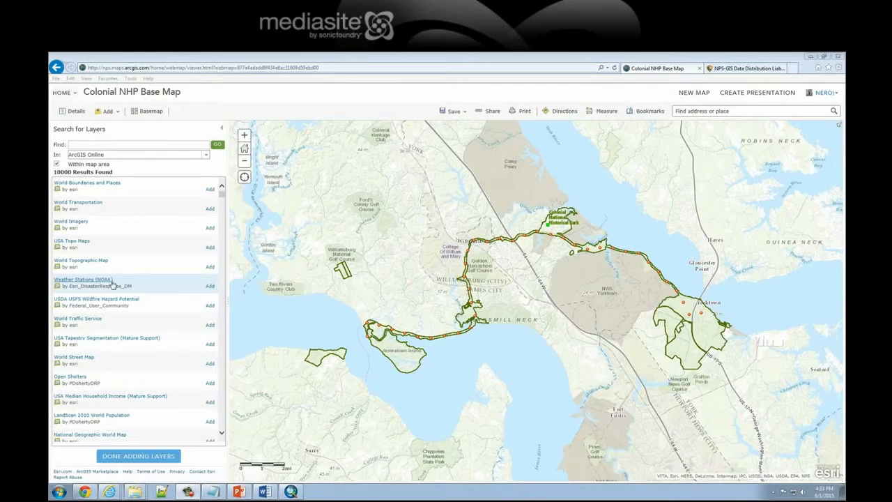
pyautogui.click(72, 285)
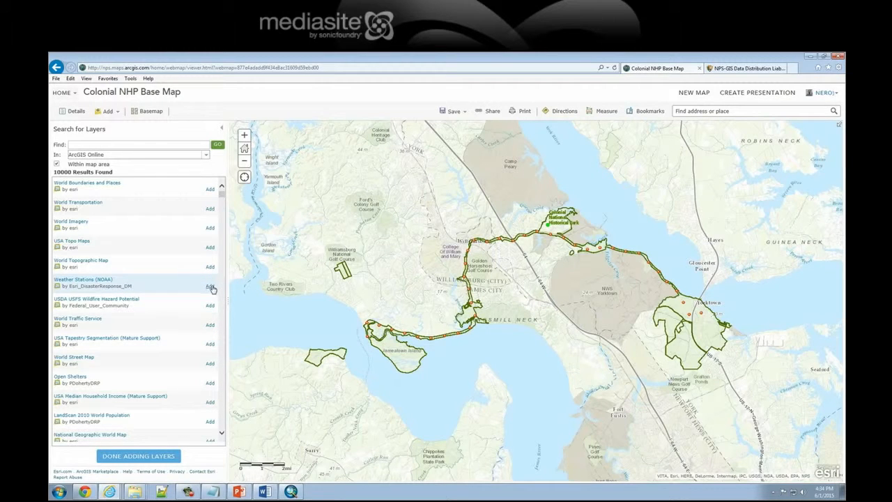
# Review the summary of the Weather Stations (NOAA) layer, add it to the map and finish adding layers
pyautogui.click(86, 280)
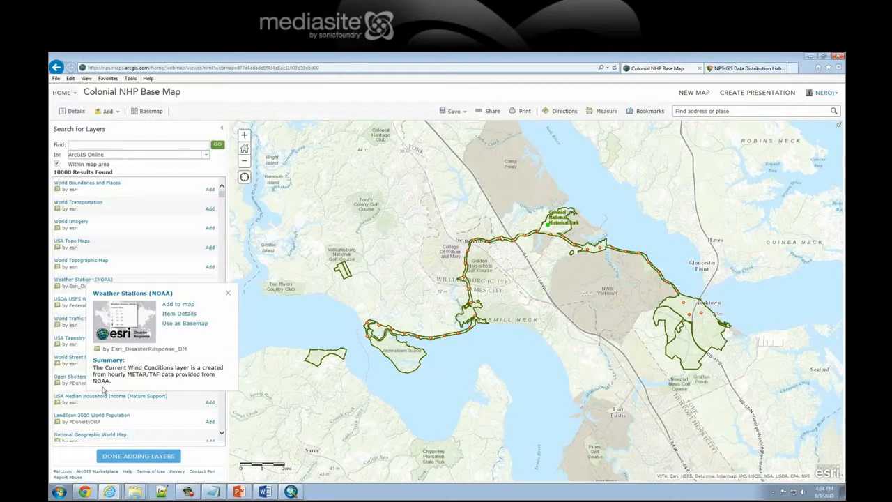
pyautogui.click(227, 293)
pyautogui.click(211, 286)
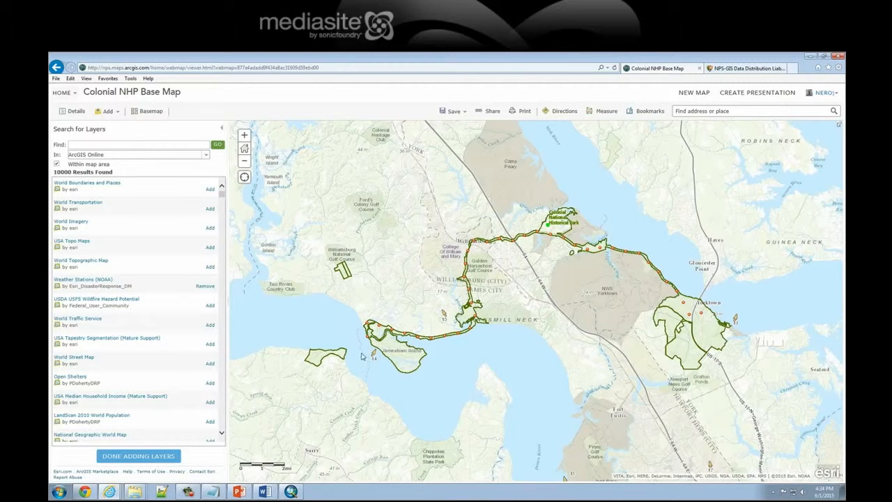
pyautogui.click(150, 457)
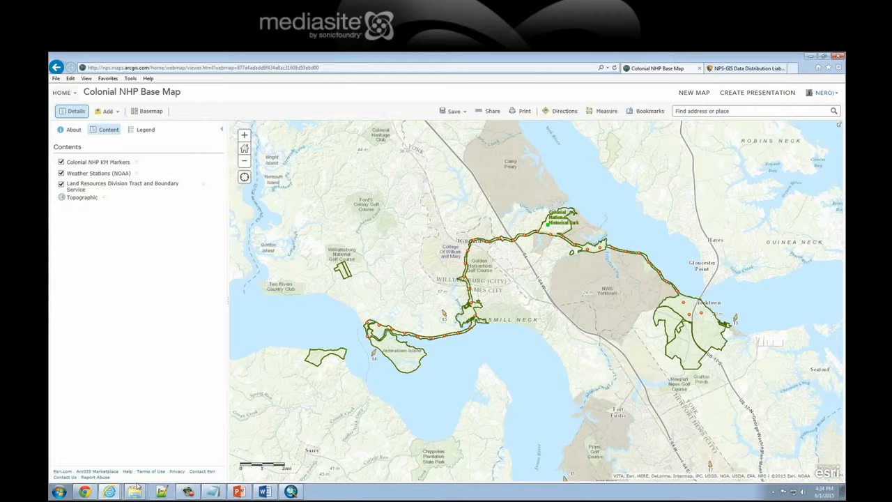
# Check the legend entries of the map layers, return to the layer contents and save the map
pyautogui.moveTo(136, 492)
pyautogui.click(146, 132)
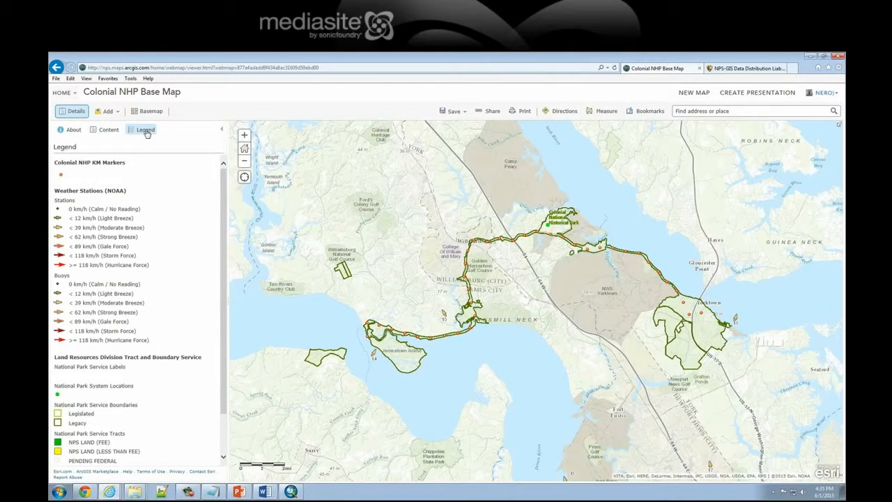
pyautogui.moveTo(223, 188); pyautogui.dragTo(216, 158)
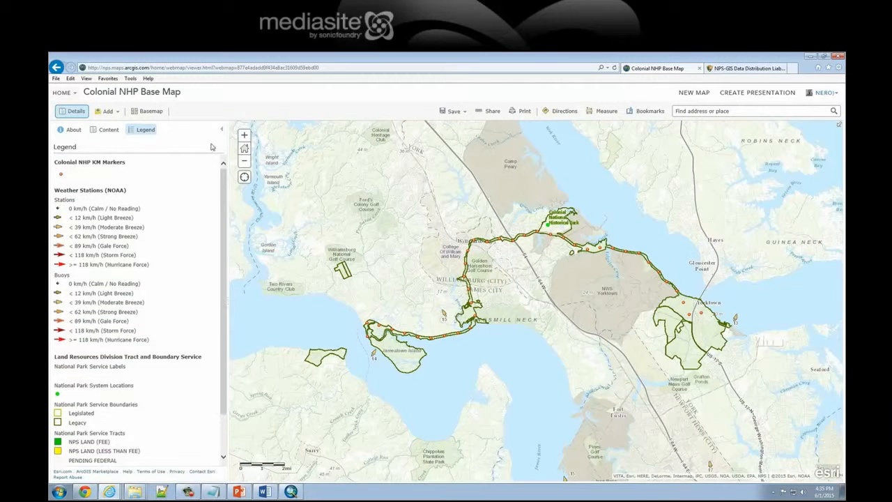
pyautogui.click(110, 130)
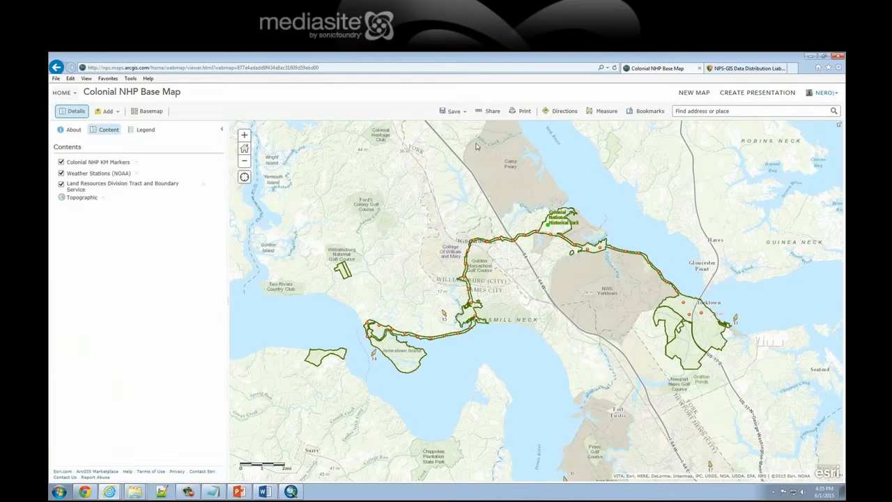
pyautogui.click(458, 118)
pyautogui.click(452, 124)
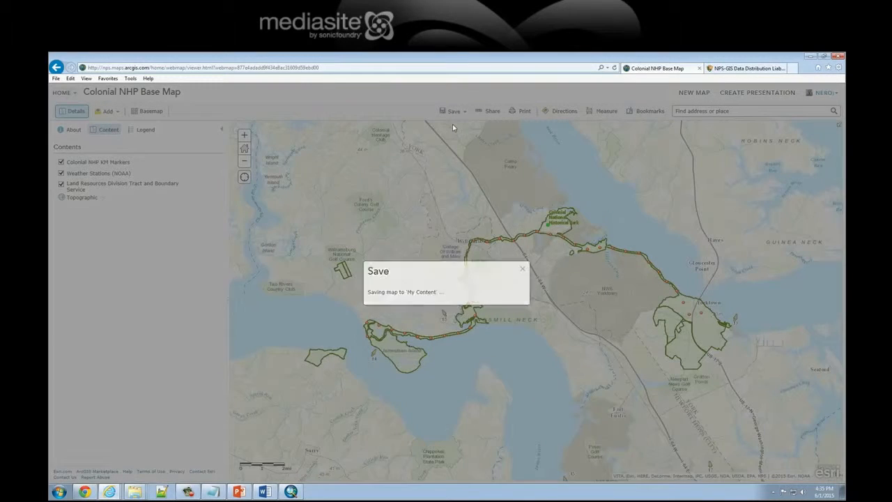